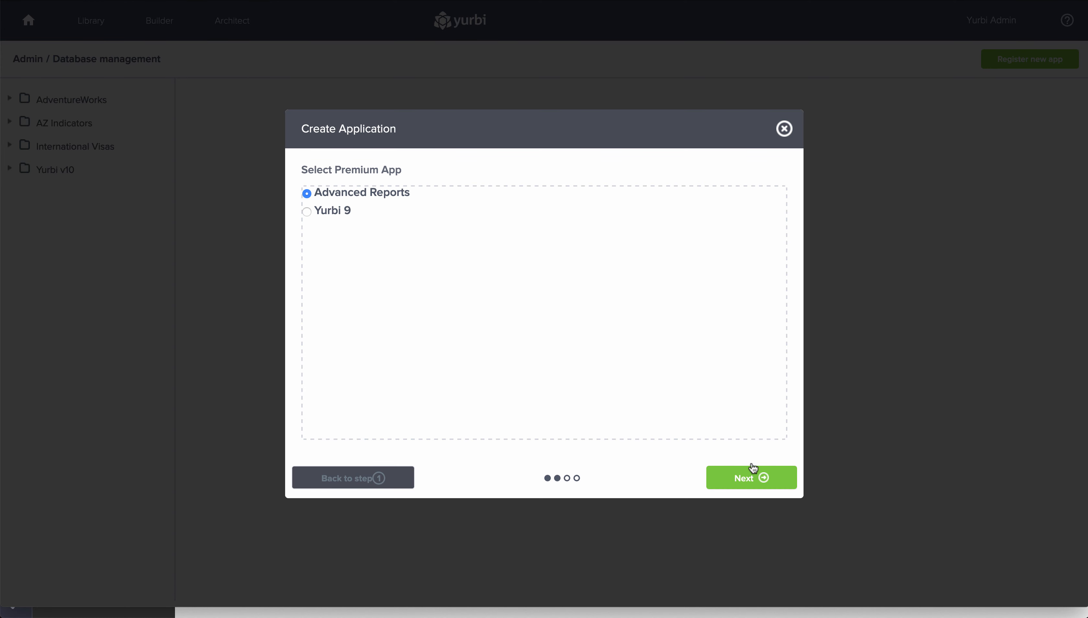
Step: Confirm Advanced Reports as the premium app and proceed to its database connection settings
click(760, 478)
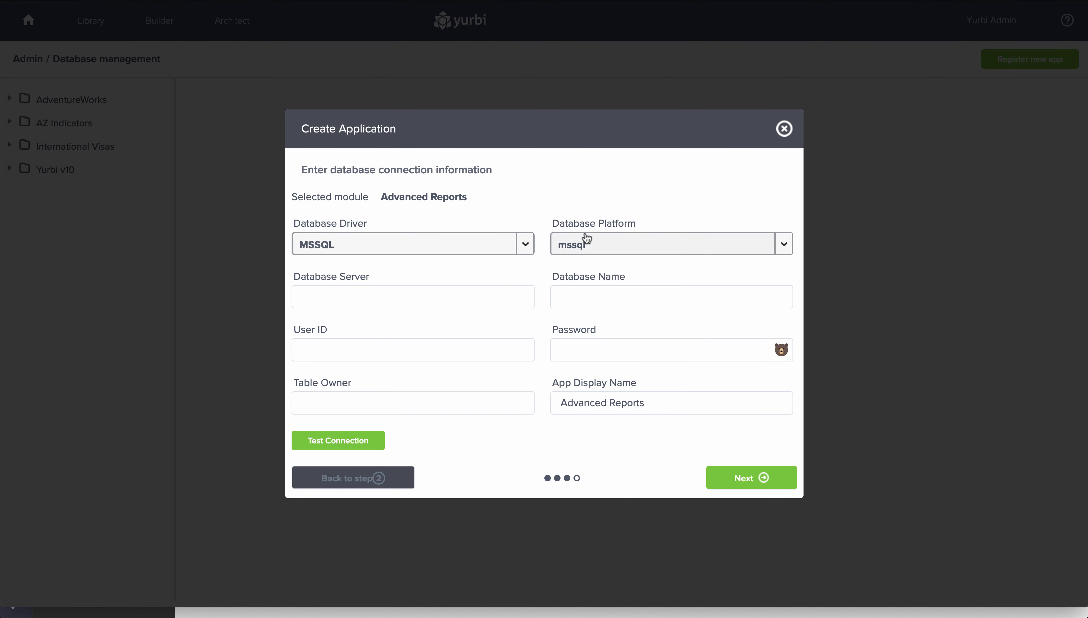
click(475, 294)
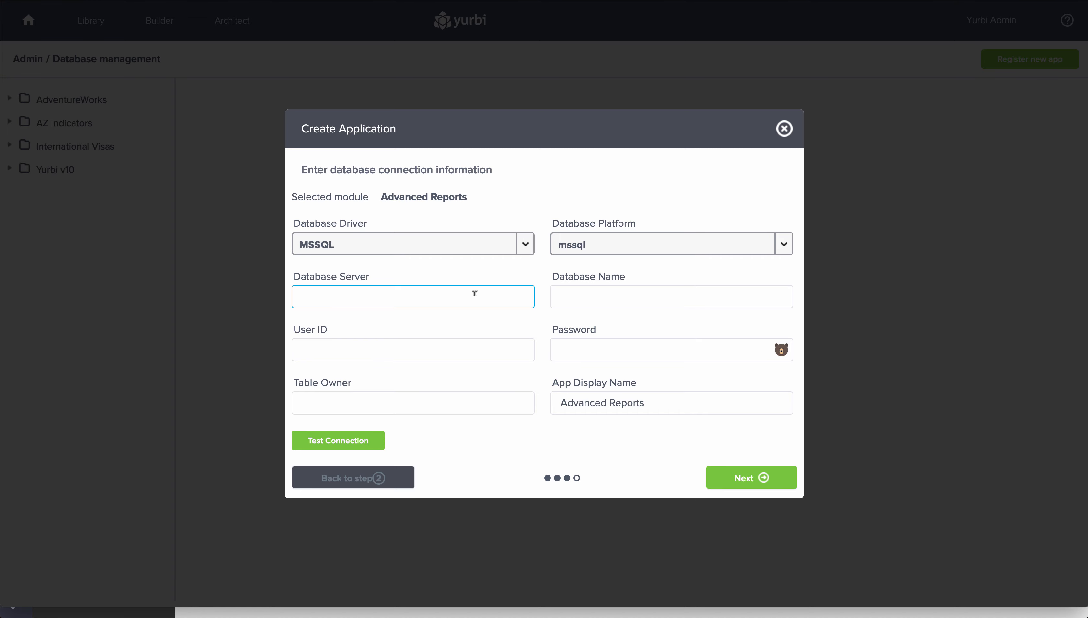
click(740, 476)
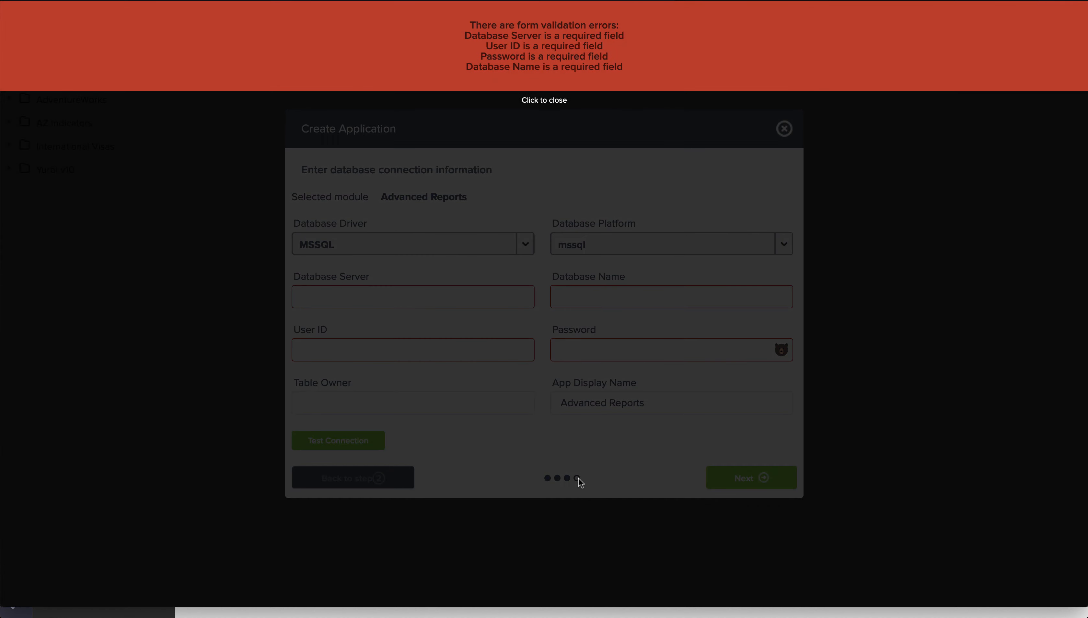
click(518, 391)
Step: Enter server localhost, database yurbi, user ID sa and the database password, and finish creating the app with the default advanced options
click(449, 298)
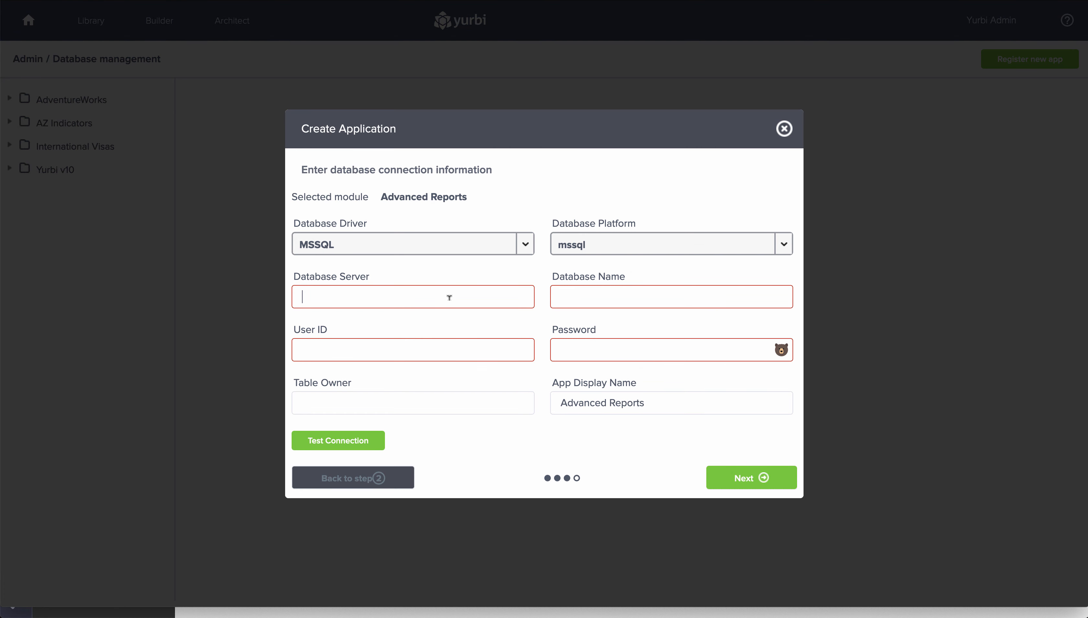
text(localhost)
click(620, 295)
text(yurbi)
click(446, 345)
text(sa)
click(570, 350)
text(•••••••)
click(761, 479)
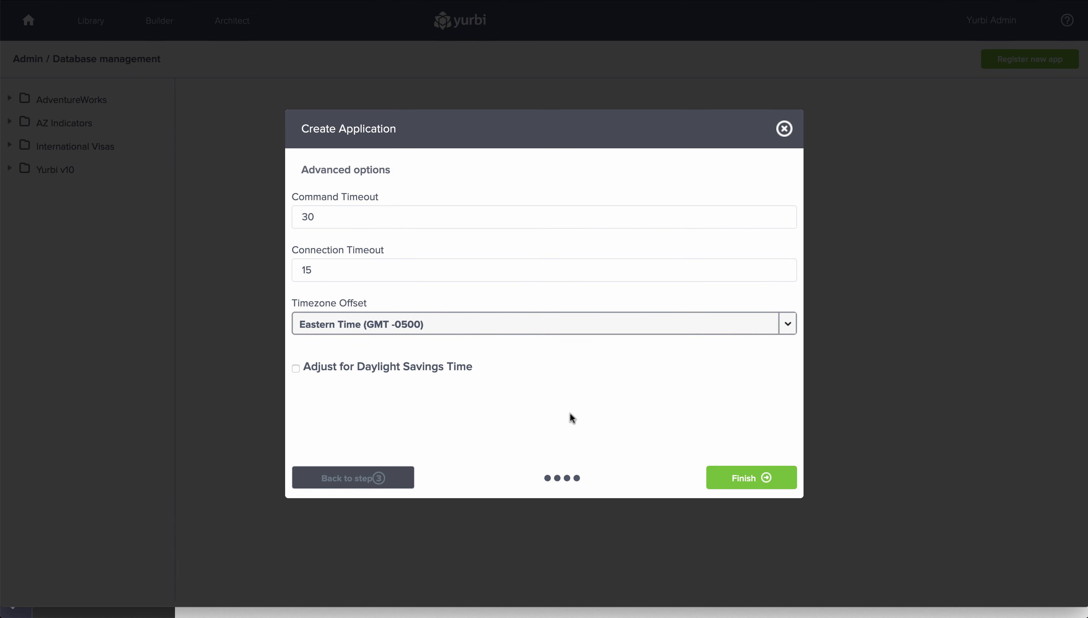
click(753, 480)
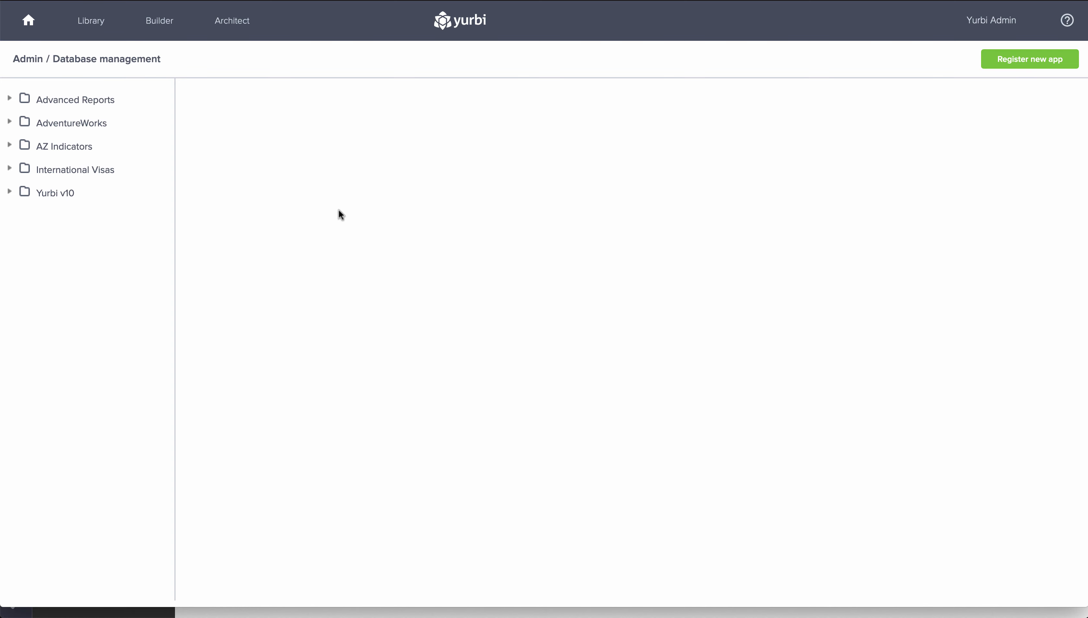
click(160, 25)
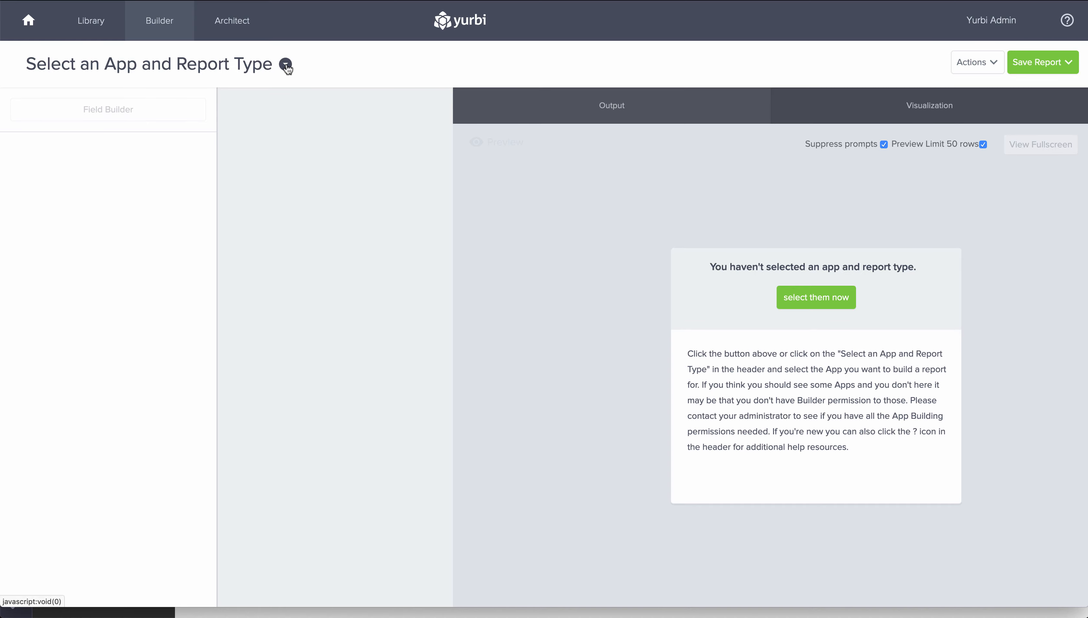
click(286, 64)
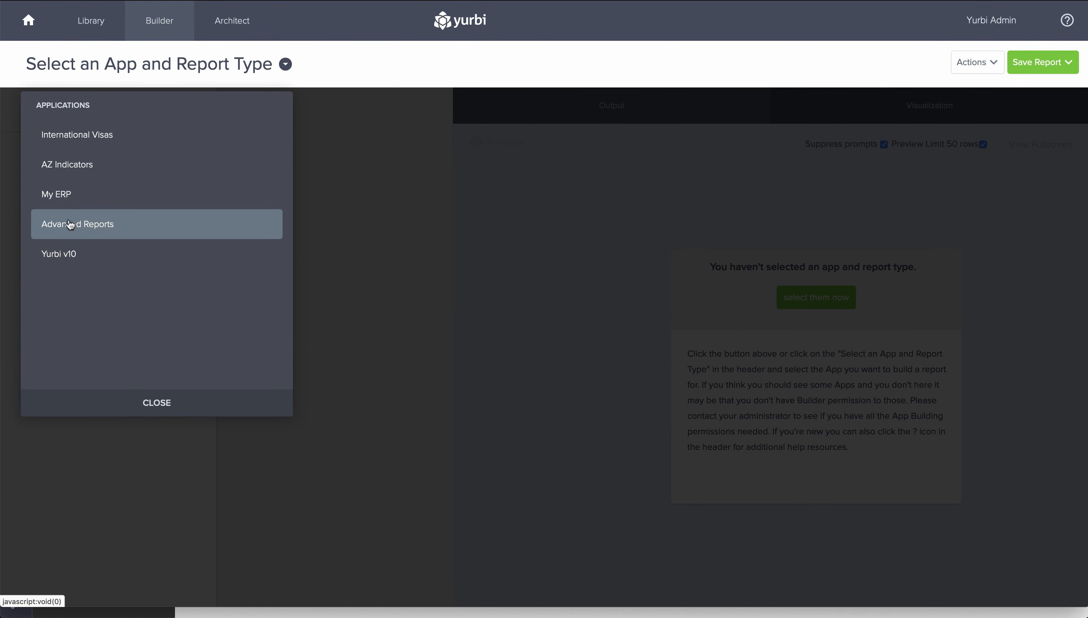
click(85, 228)
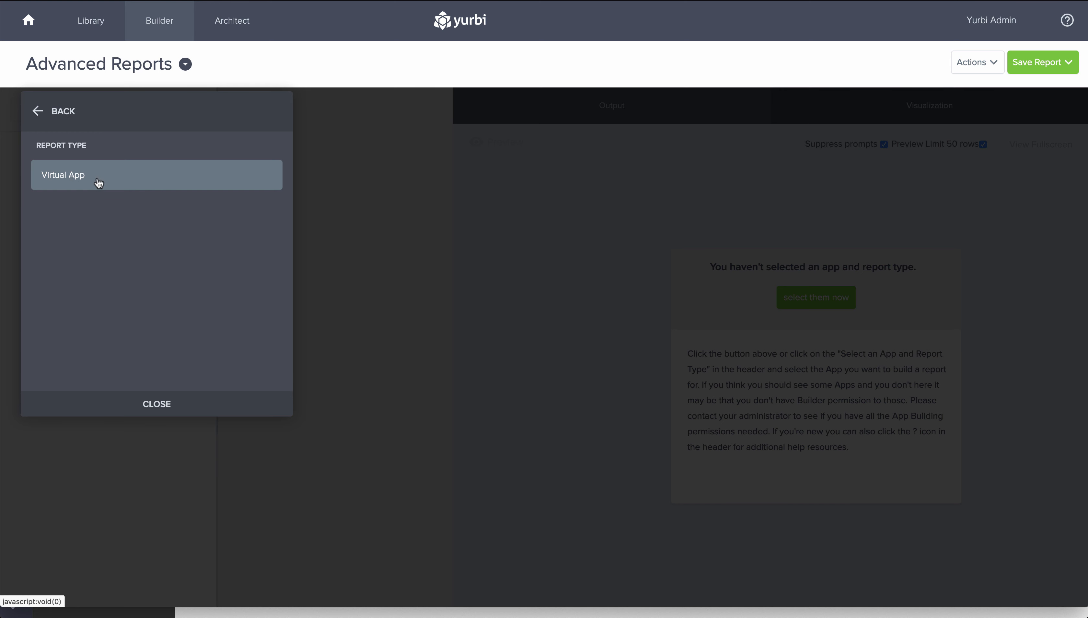
Step: View the Example Pivot Table report in the private library's Work In Progress folder, and close it
click(95, 22)
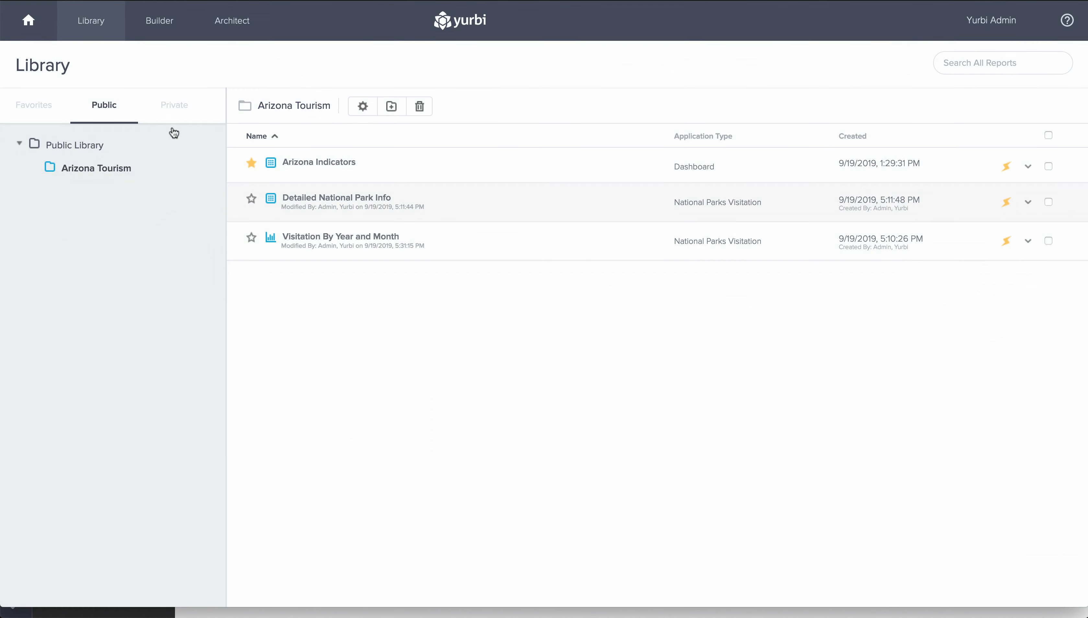
click(173, 111)
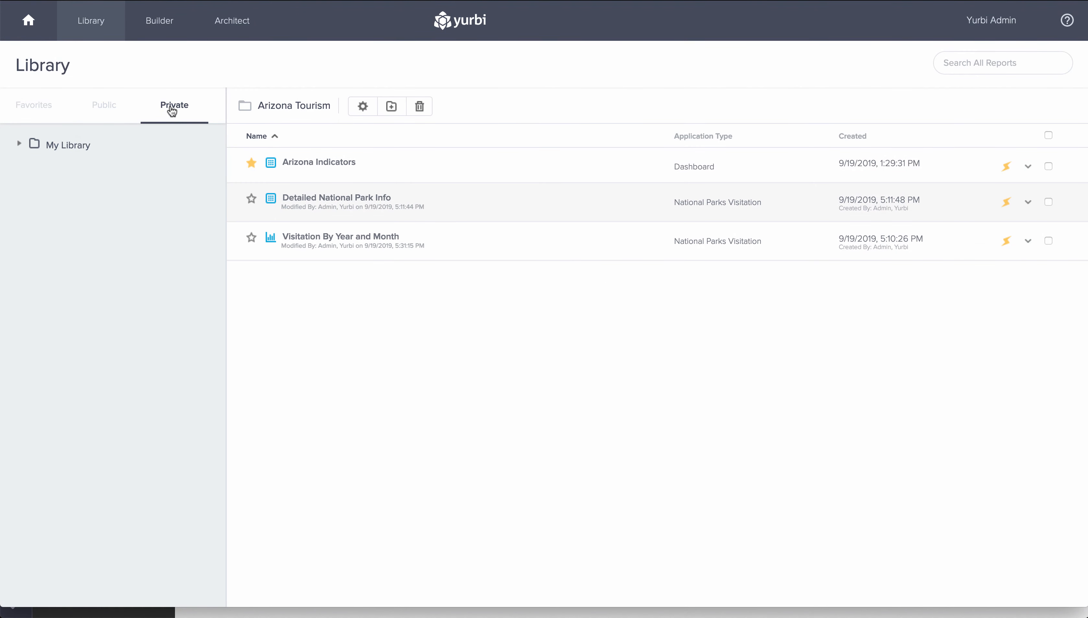
click(59, 146)
click(63, 167)
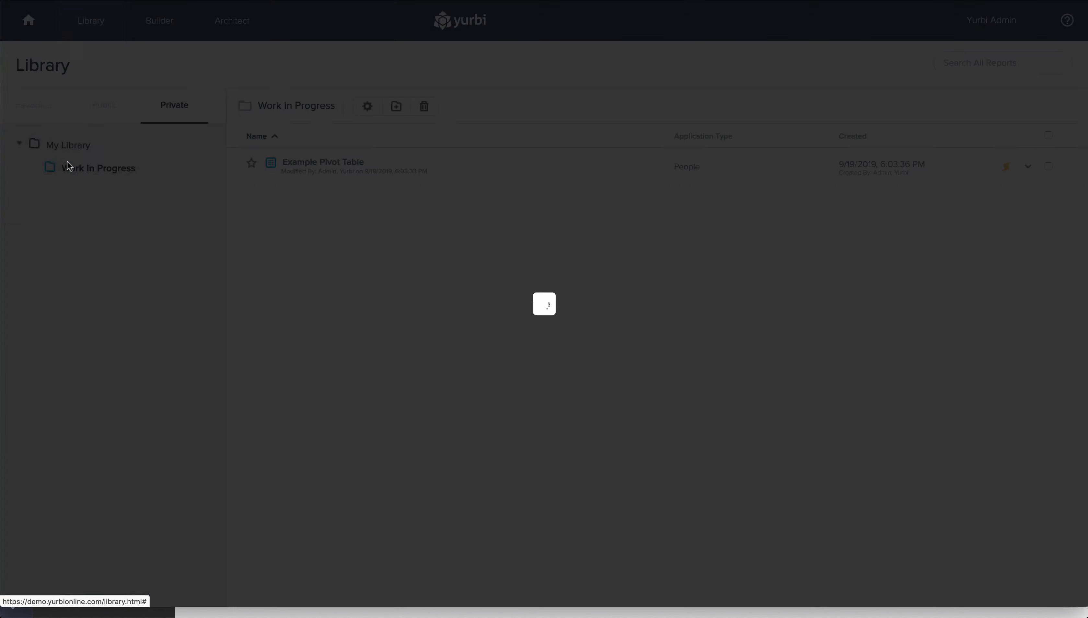
click(318, 162)
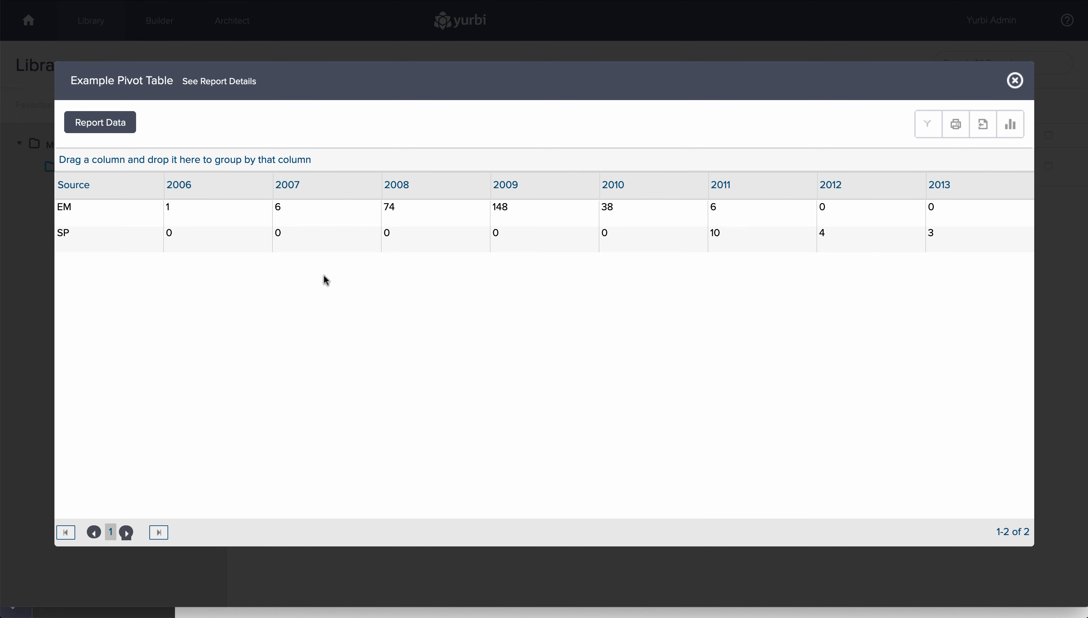
click(1014, 81)
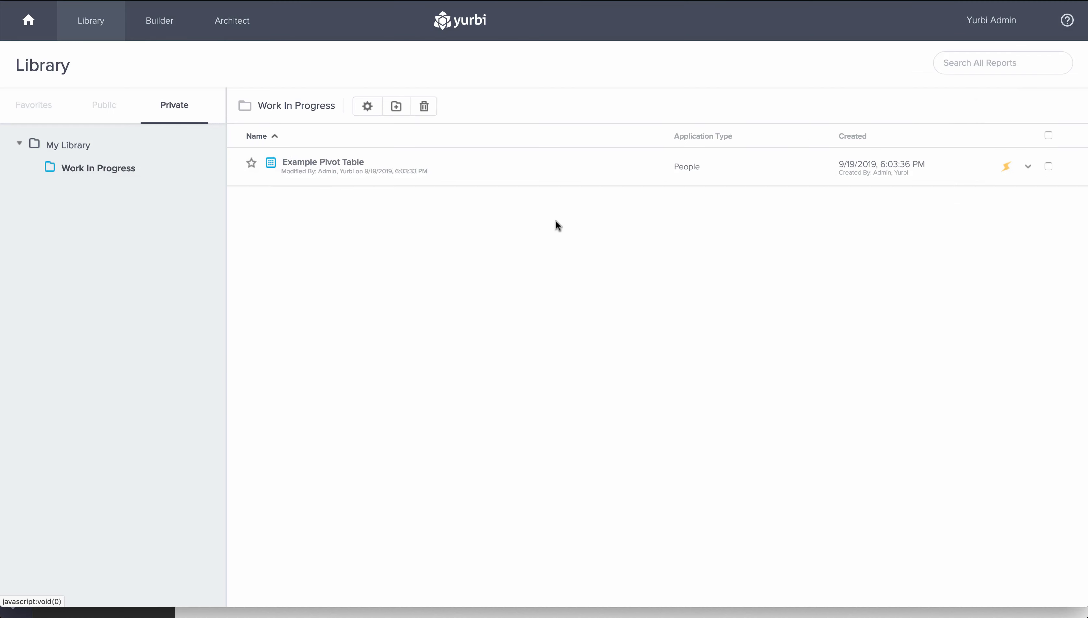
Step: Start a new report in the Builder with the Advanced Reports app and the Virtual App report type
click(161, 22)
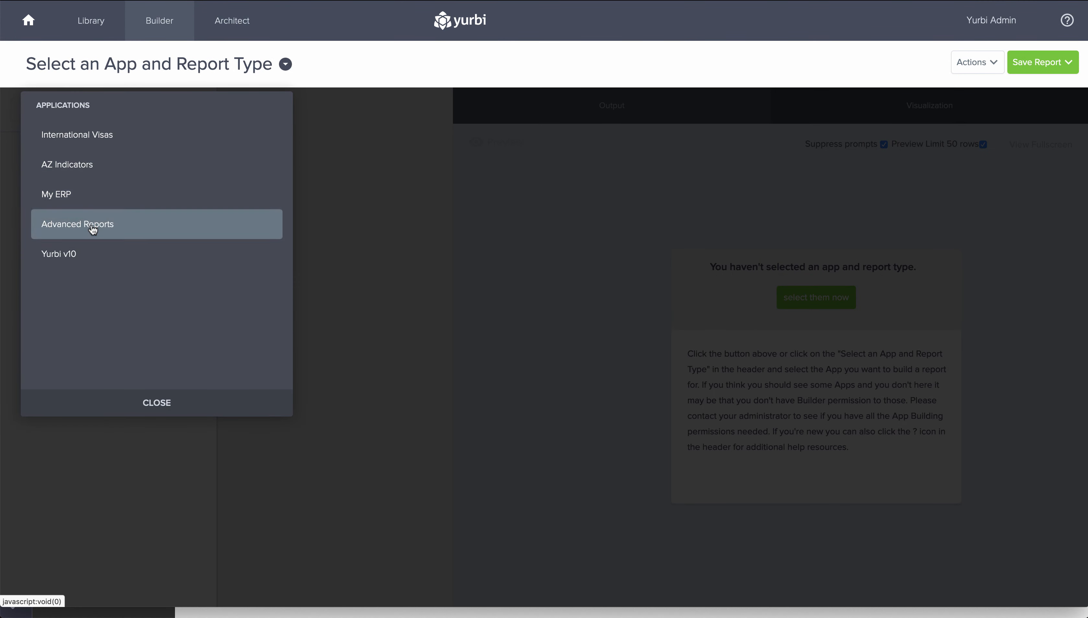
click(92, 225)
click(76, 181)
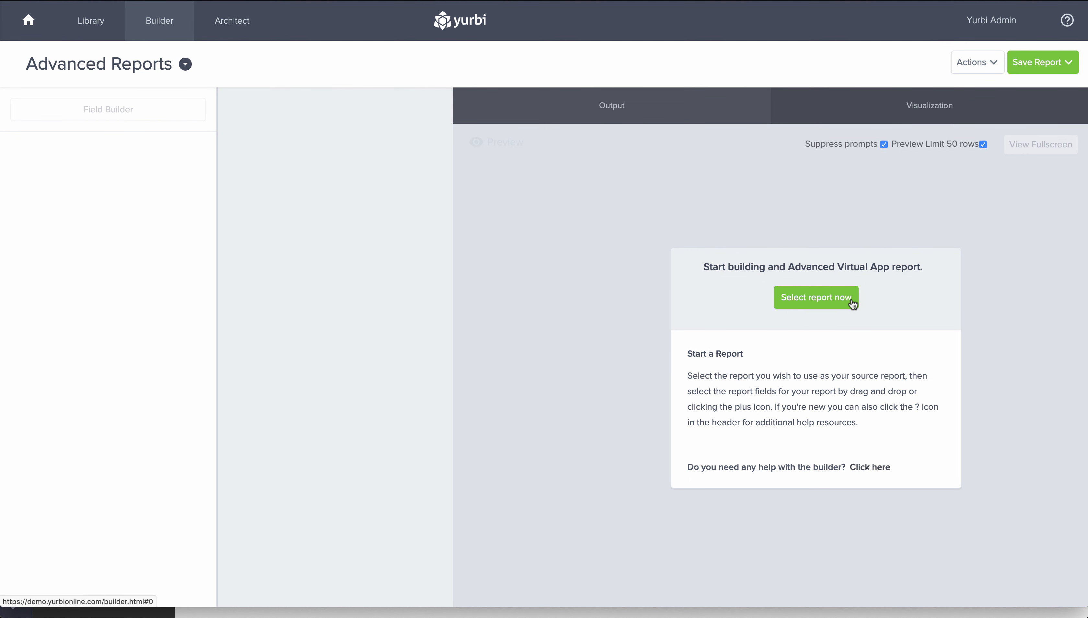
Step: Choose Example Pivot Table from the private Work In Progress folder as the source report
click(822, 300)
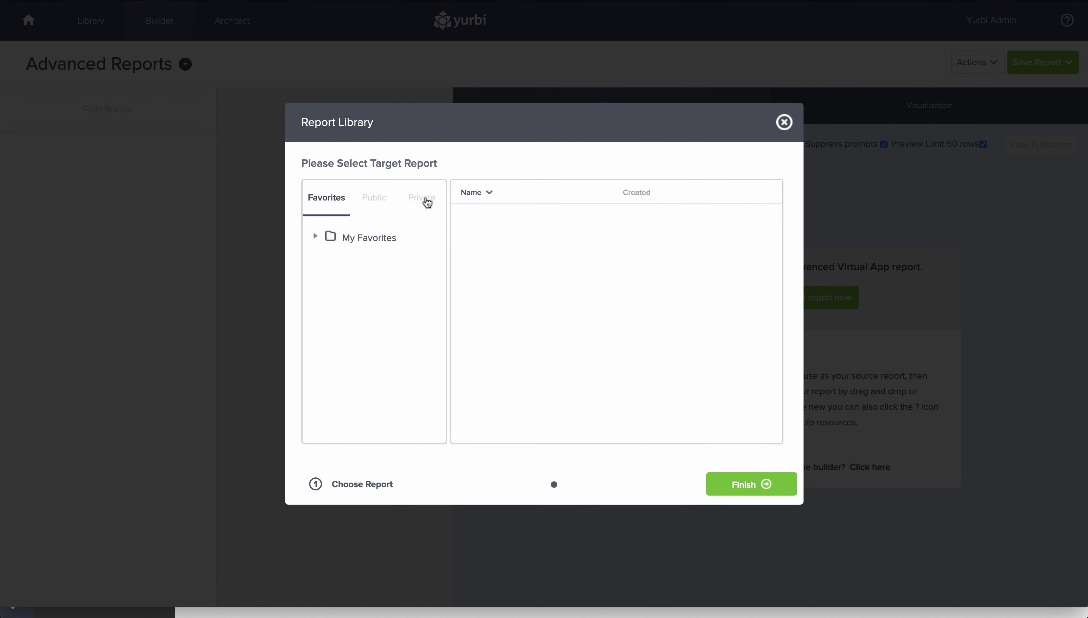
click(427, 202)
click(314, 236)
click(361, 260)
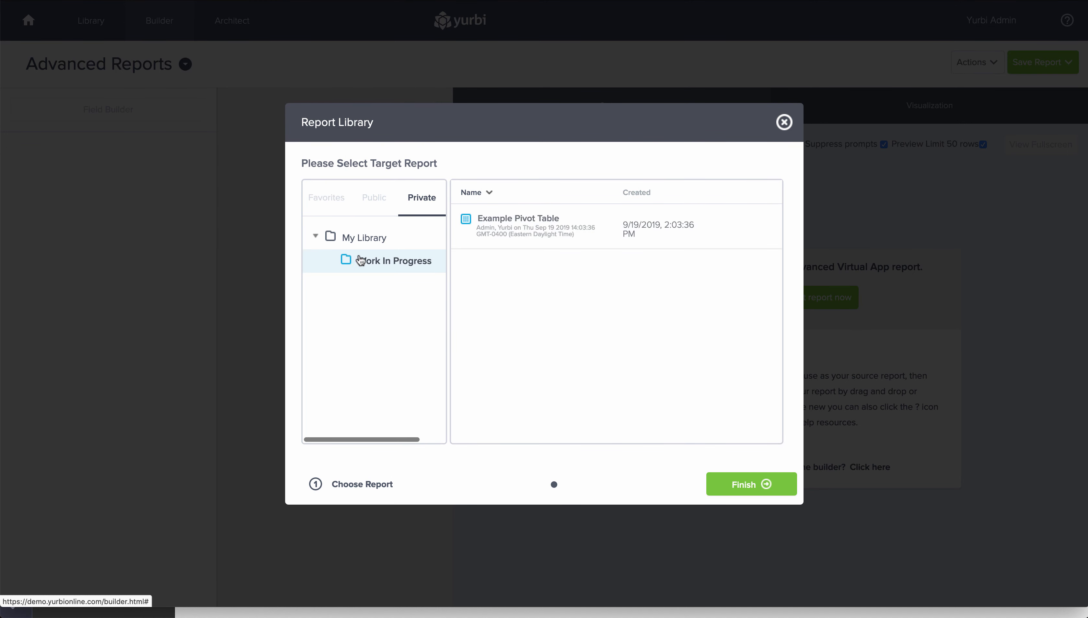
click(514, 234)
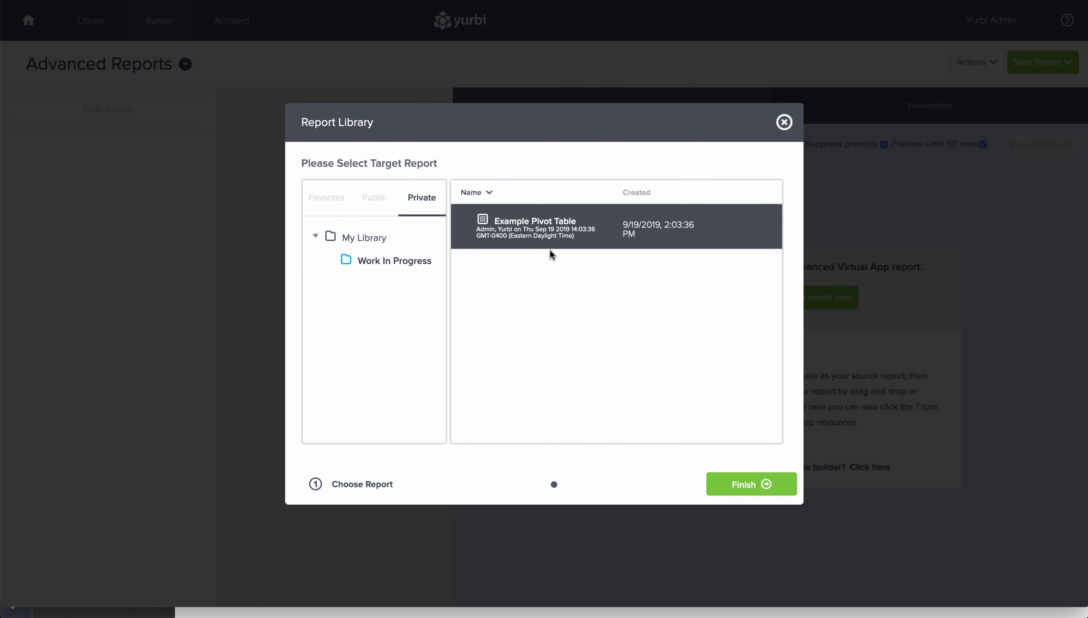
click(752, 483)
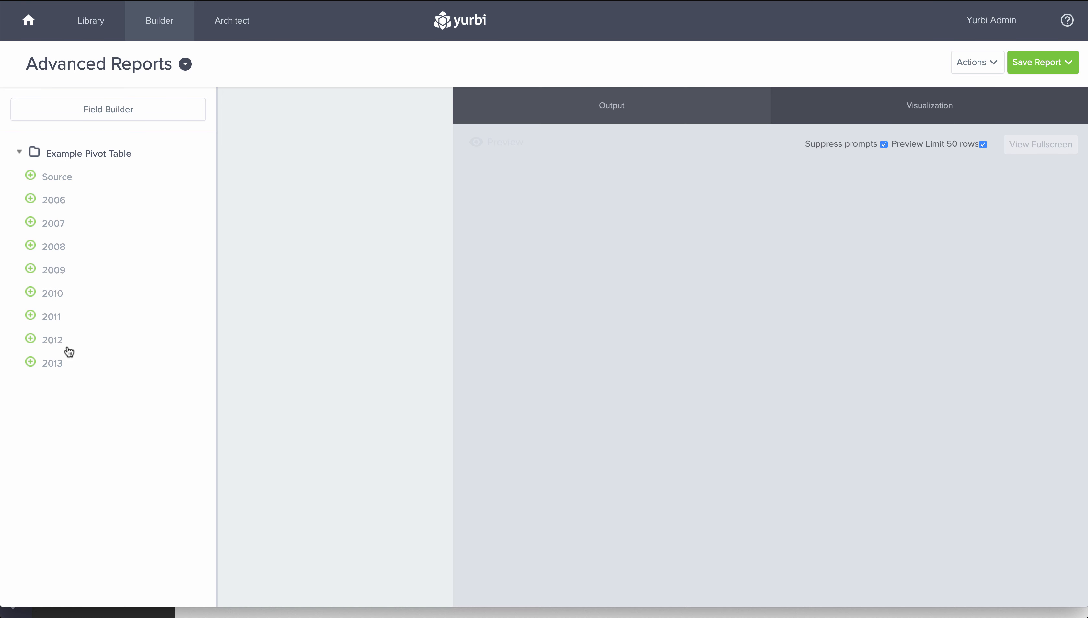
Step: Add the Source, 2006 and 2010 fields to the report, plus a second copy of 2010
click(30, 177)
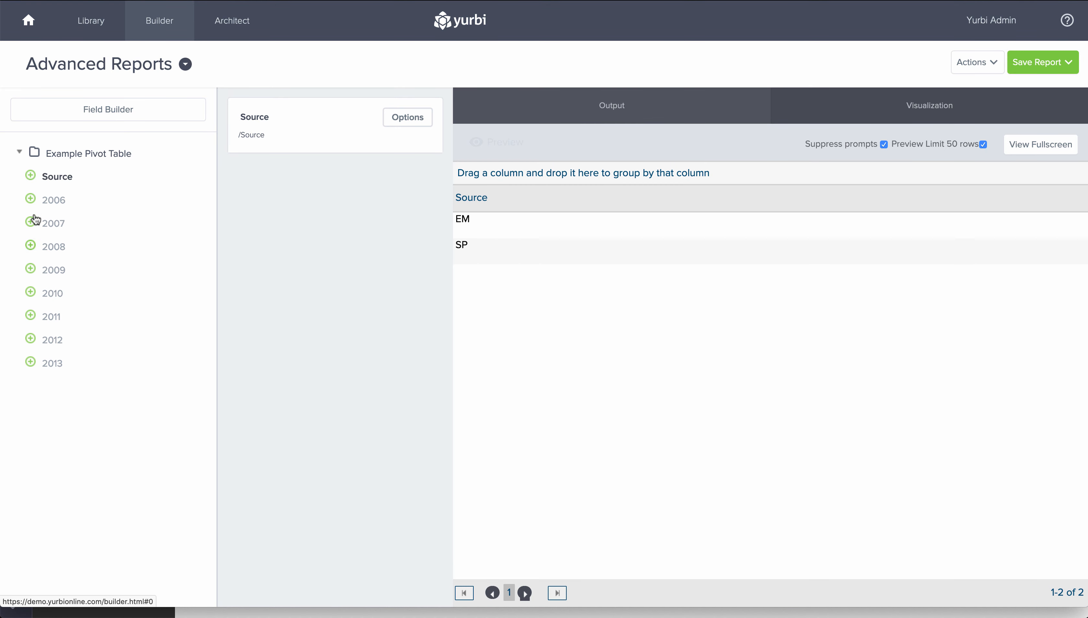
click(31, 200)
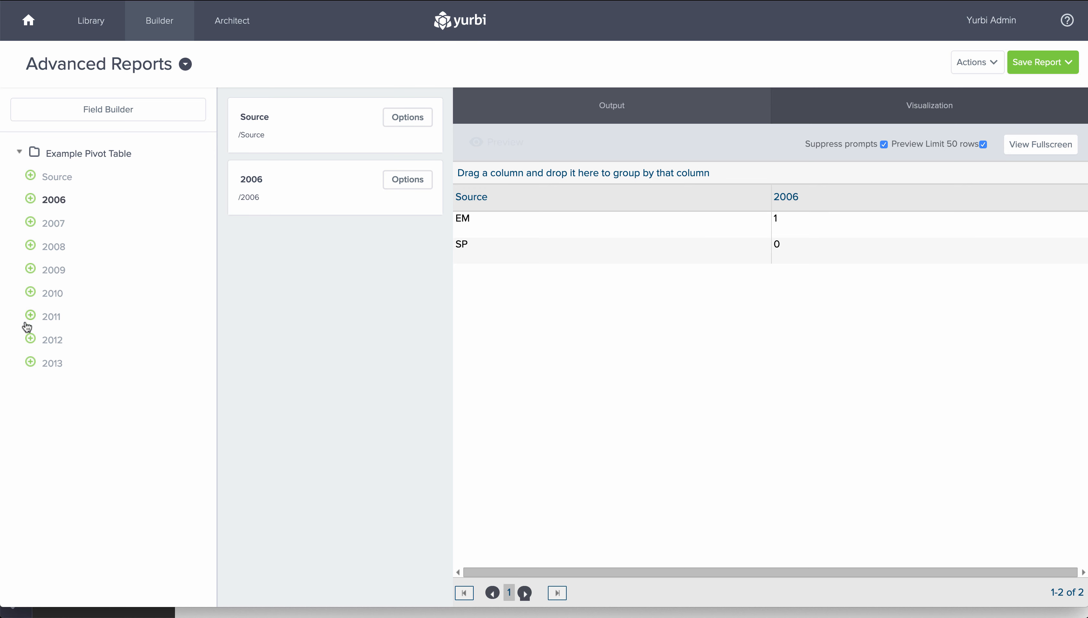
click(30, 292)
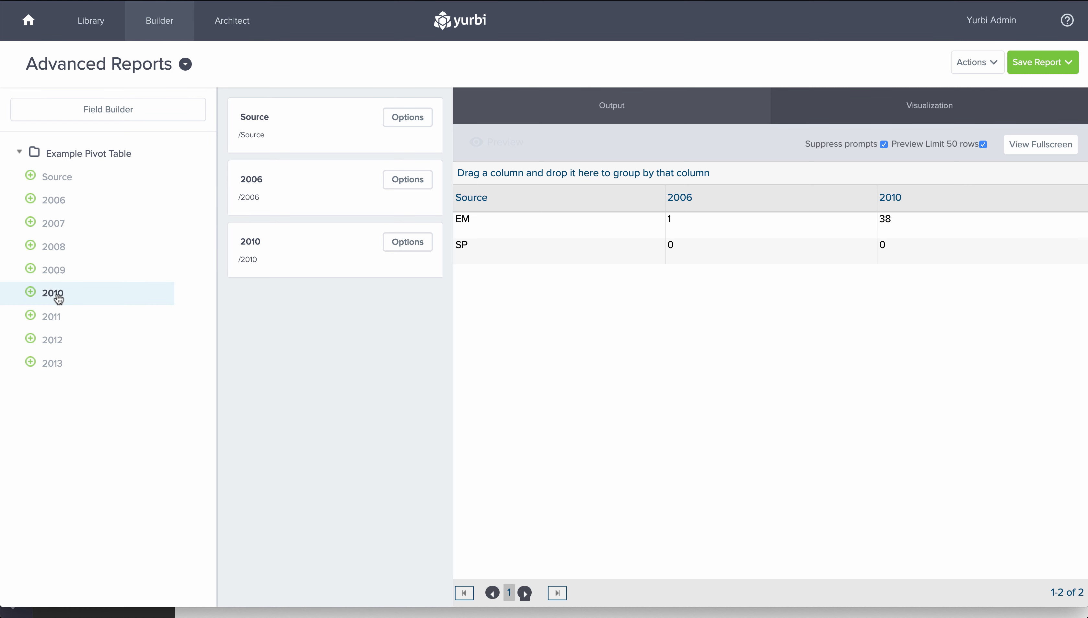
mouse_move(281, 188)
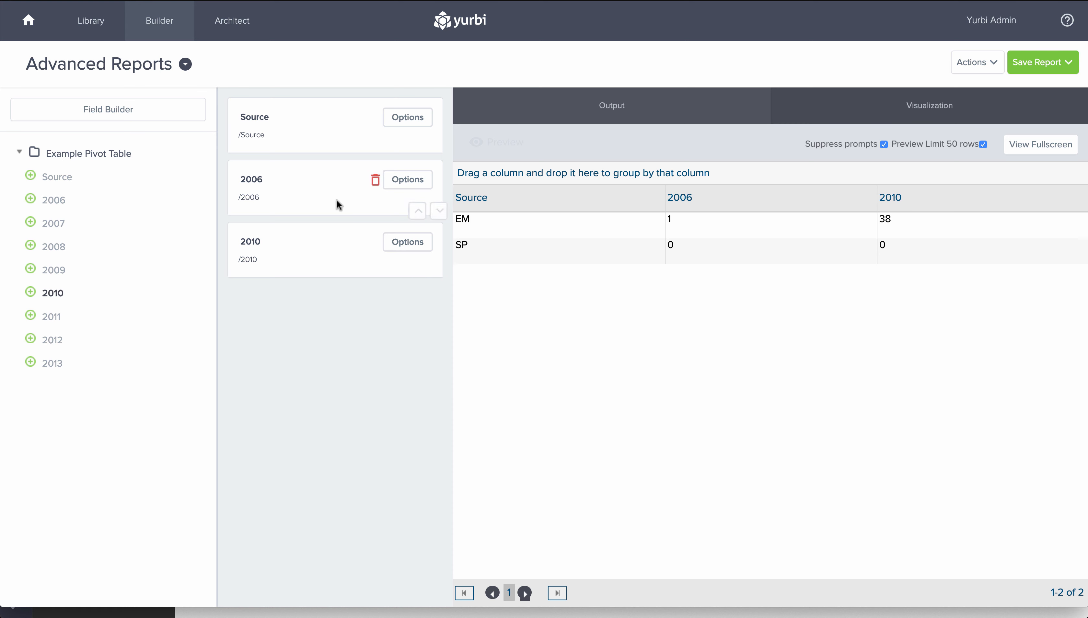
click(32, 294)
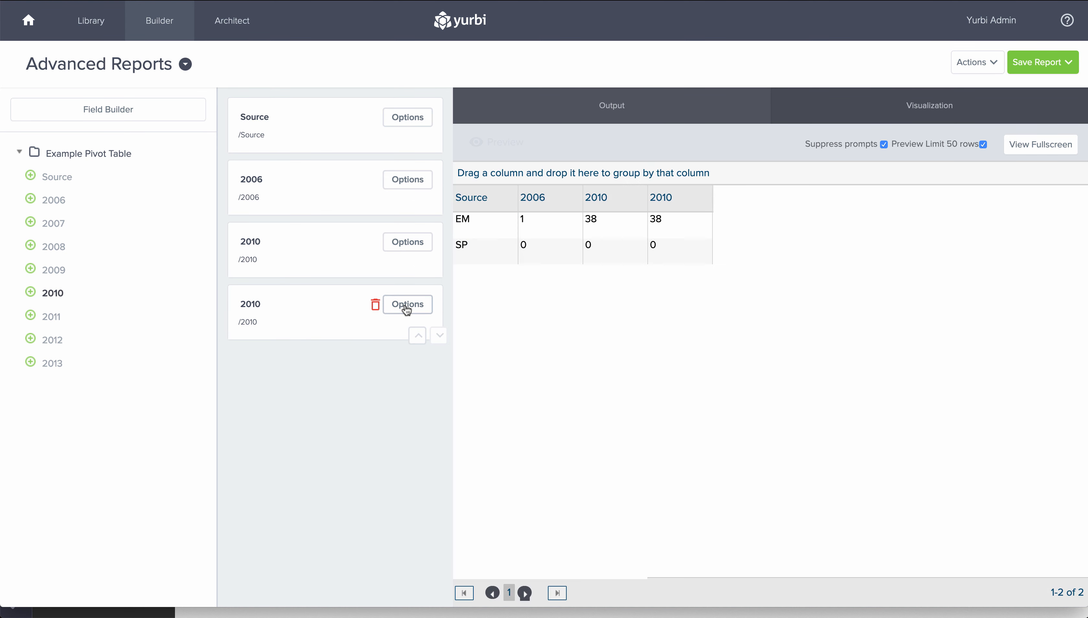
Step: Begin a formula on the second 2010 field that subtracts the 2006 report field from the first 2010 field, in parentheses
click(401, 311)
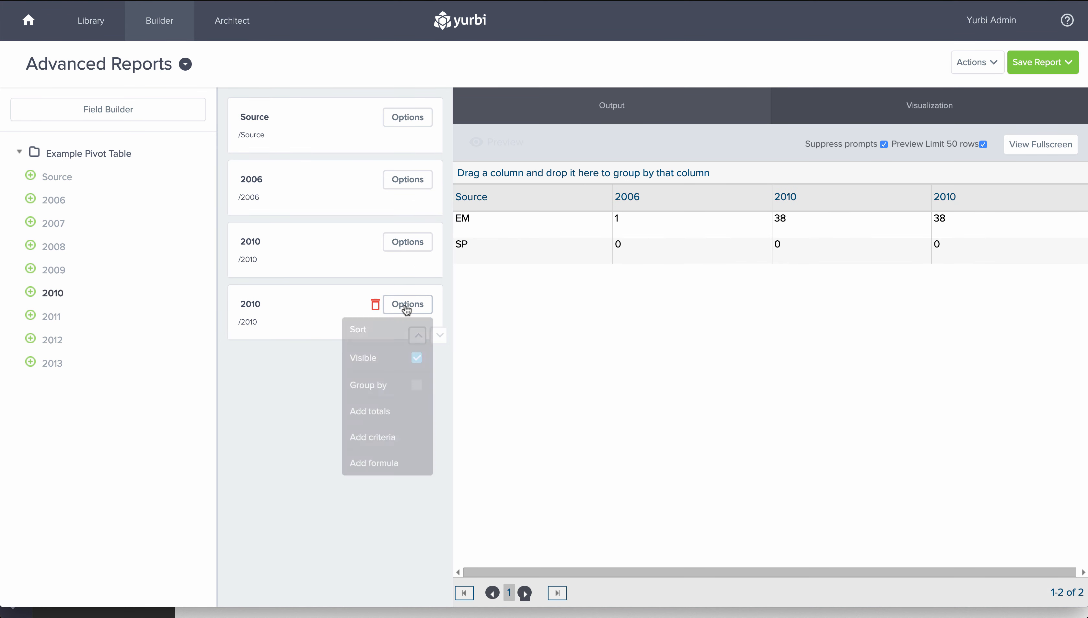
click(391, 462)
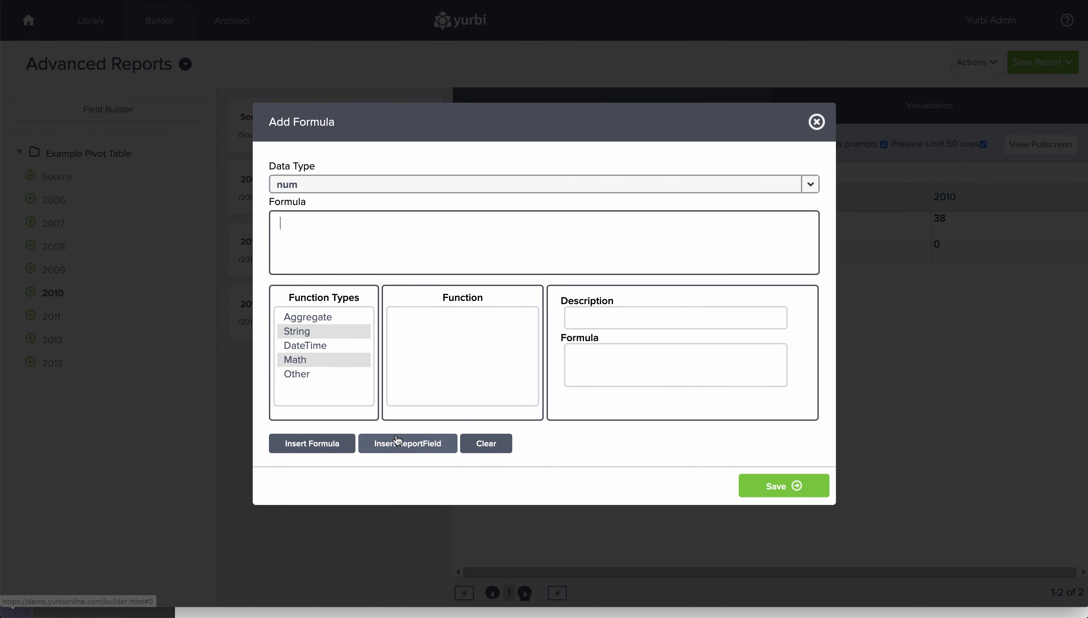
text(()
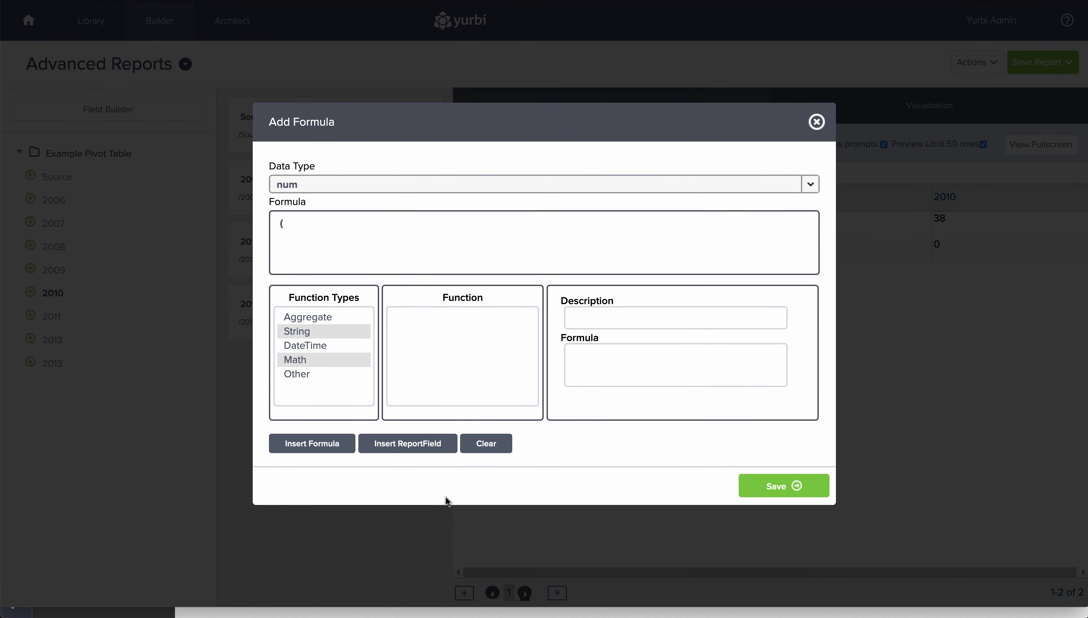
click(408, 443)
click(443, 314)
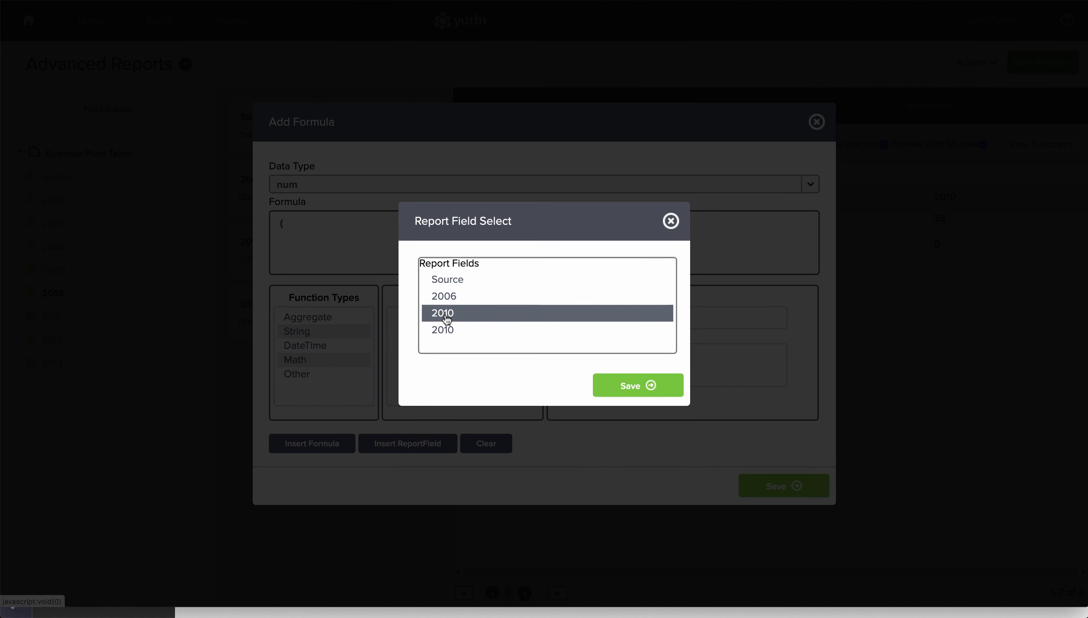
click(614, 386)
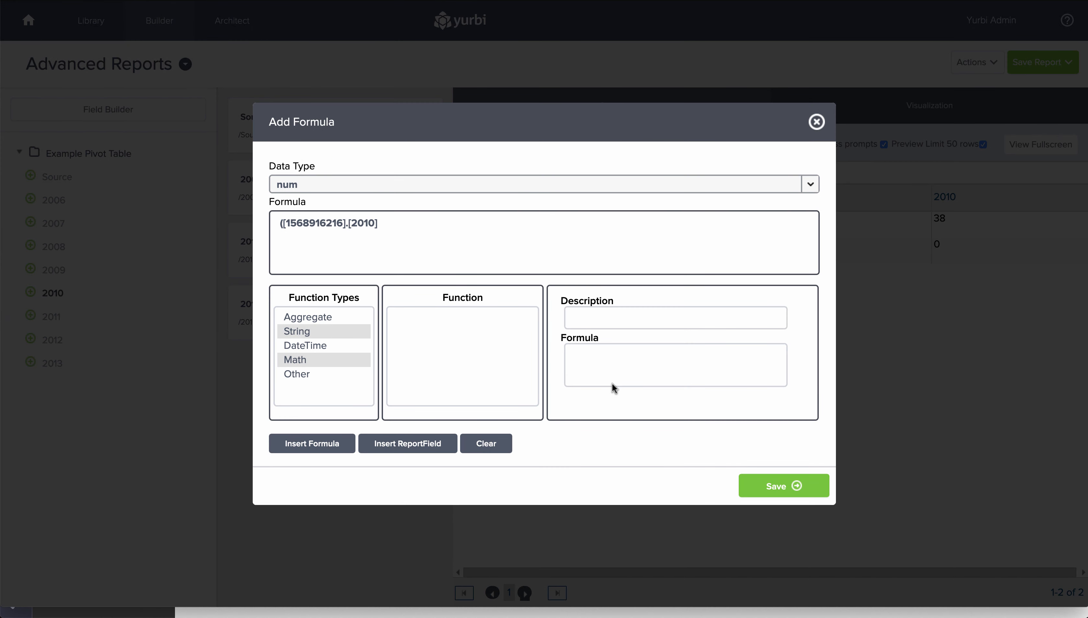
text(-)
click(417, 444)
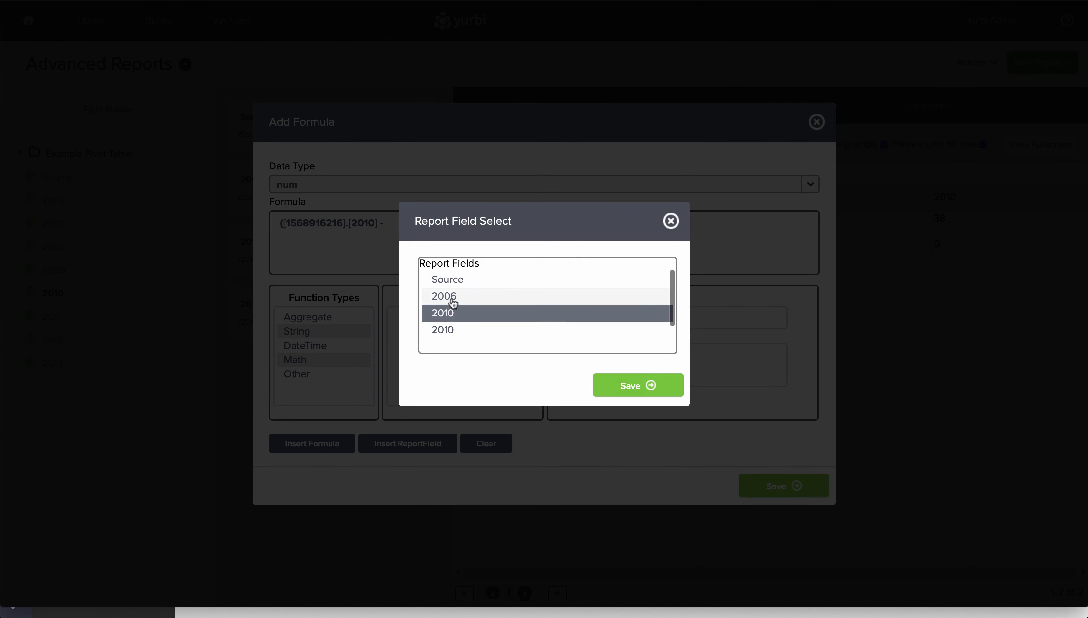
click(448, 296)
click(631, 386)
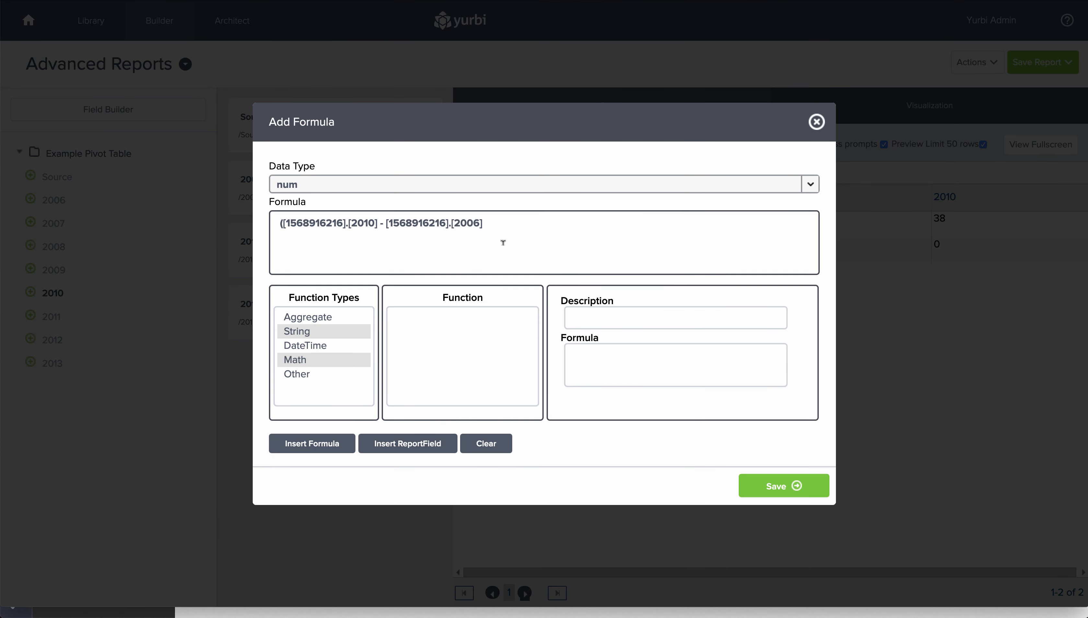
text())
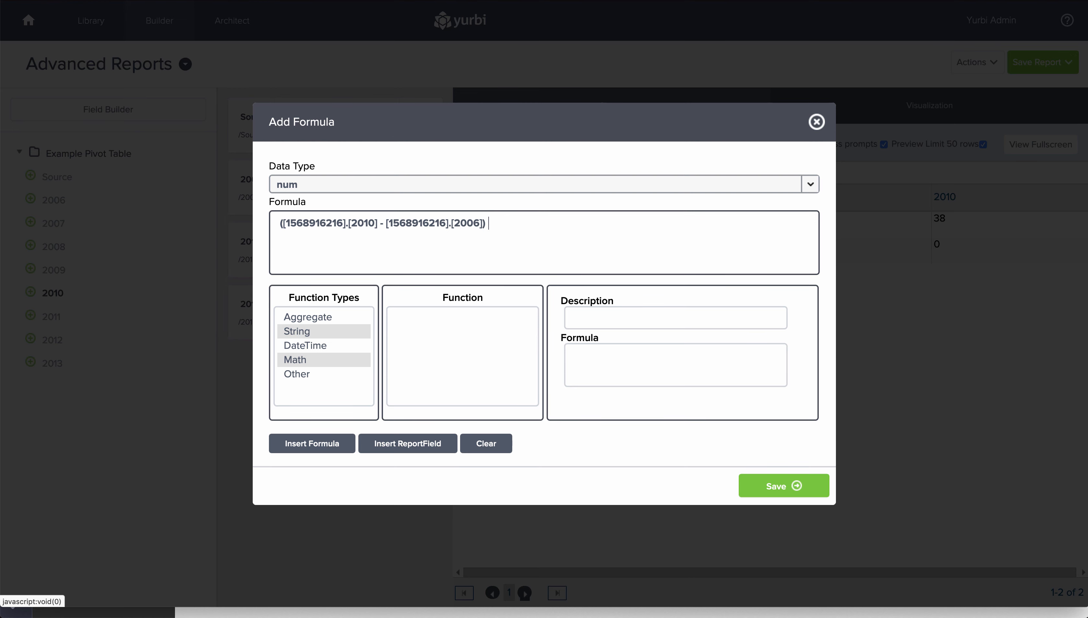
Step: Divide the formula's difference by the 2006 field, wrap it in parentheses, multiply by 100 and save the formula
text( /)
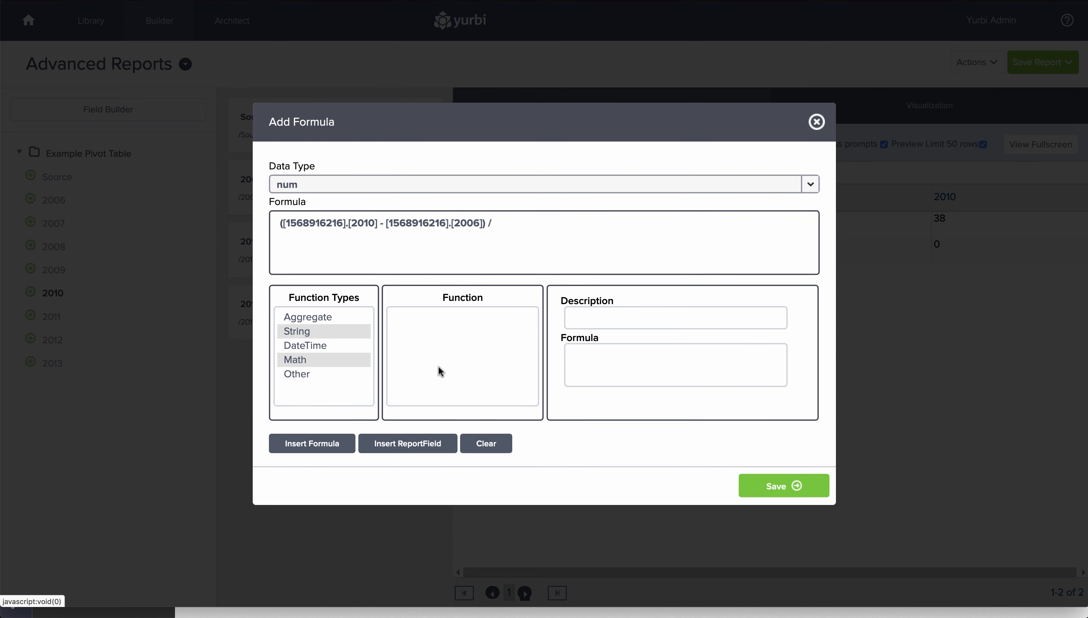
click(408, 443)
click(444, 298)
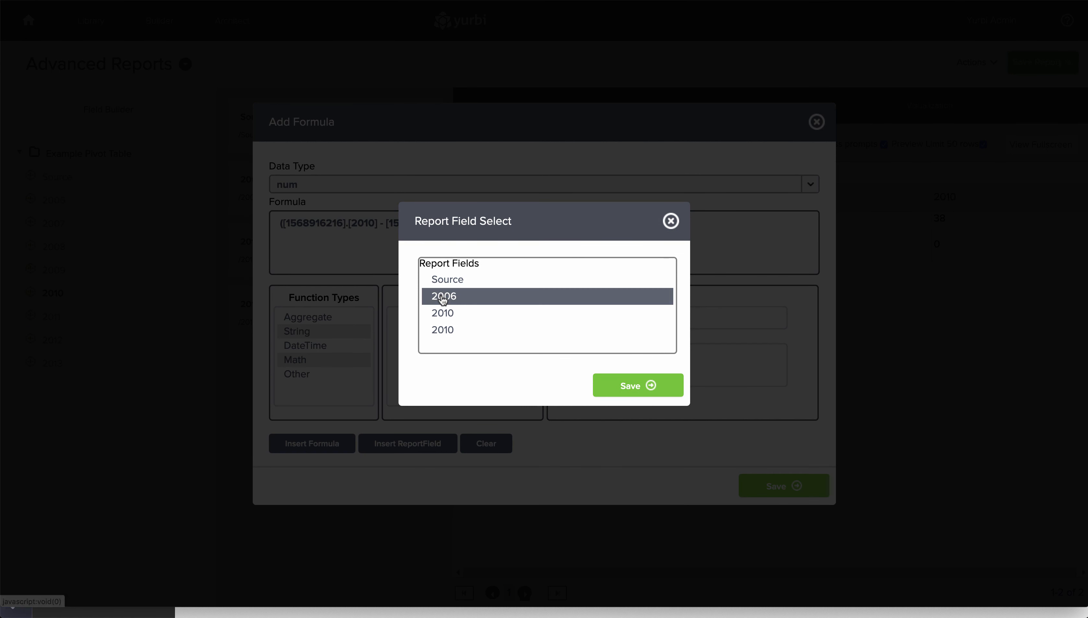
click(651, 385)
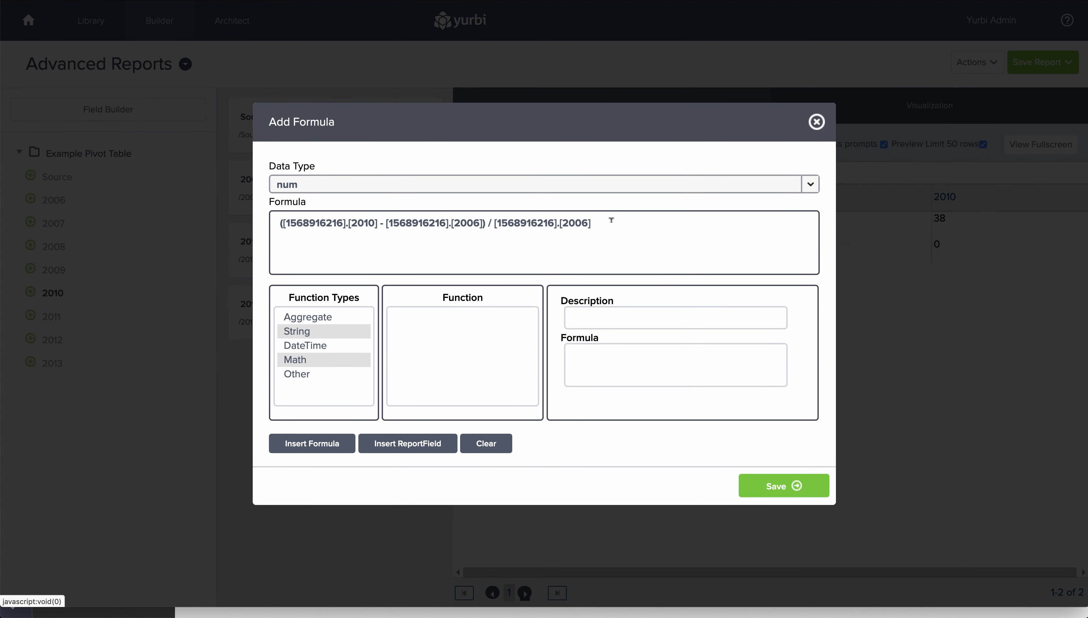
text())
click(279, 222)
text(()
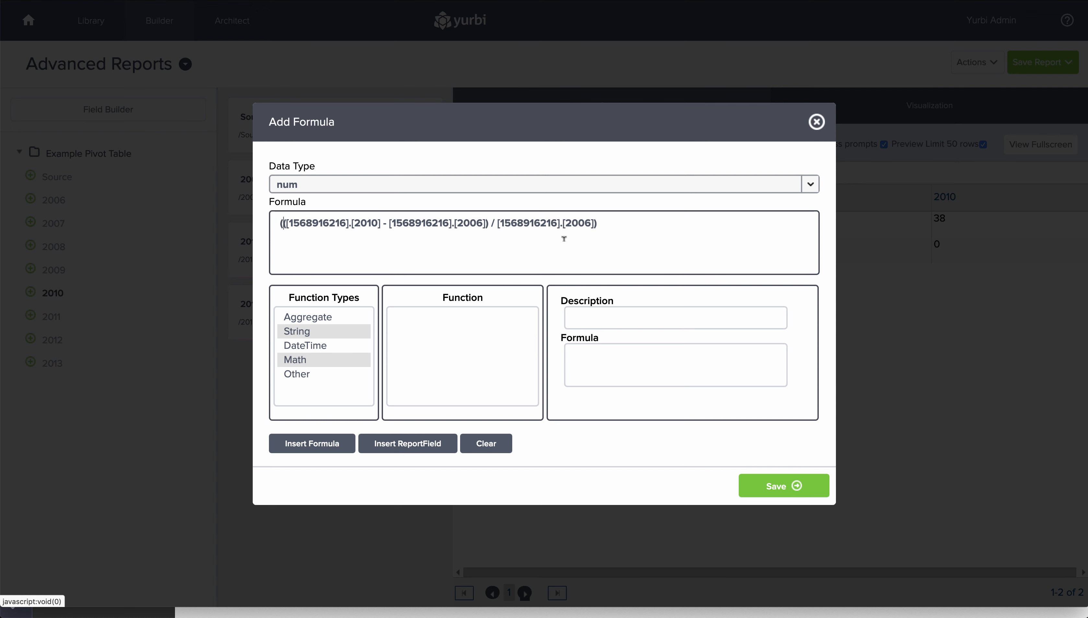
click(614, 223)
text(* 100)
click(780, 491)
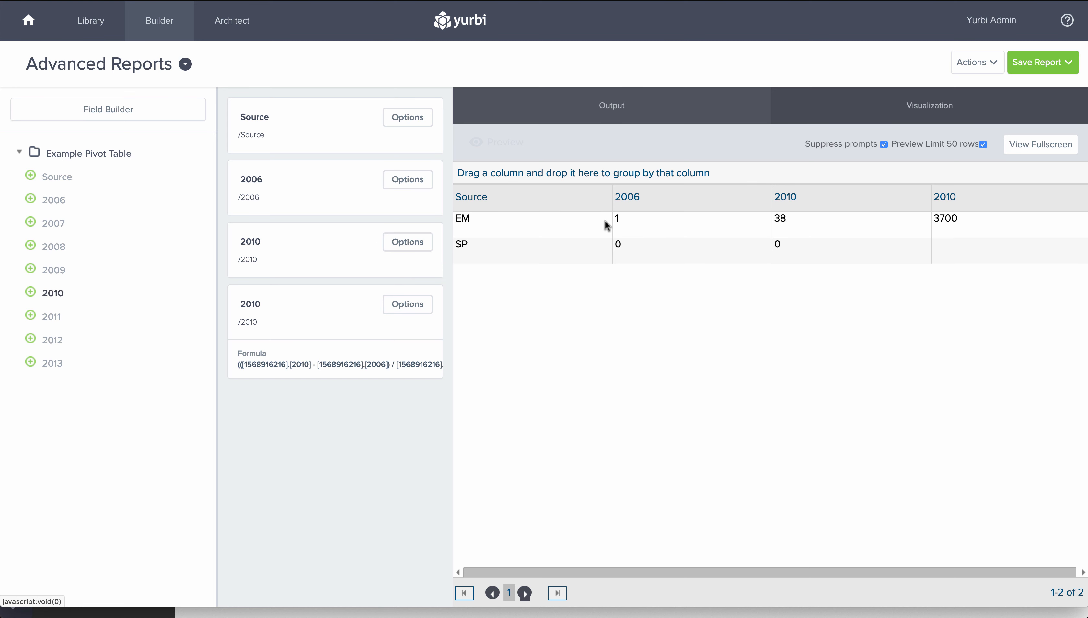
Step: Rename the formula column to "% Growth 2006 to 2010"
click(249, 305)
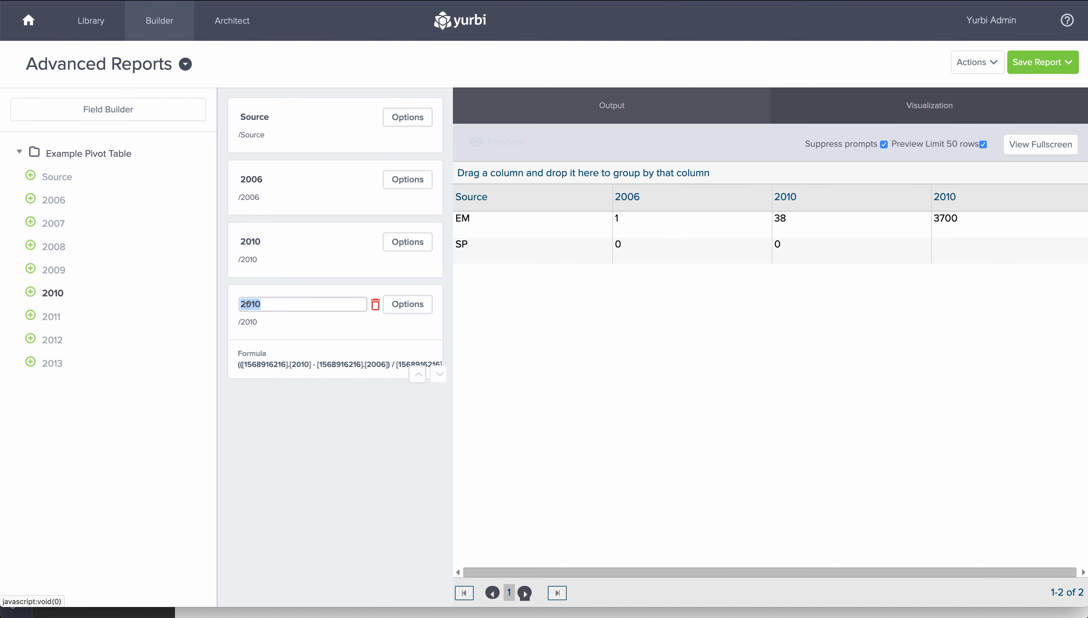
text(% Growth)
text( fro)
key(BackSpace)
key(BackSpace)
key(BackSpace)
text(2006 to 2010)
click(263, 440)
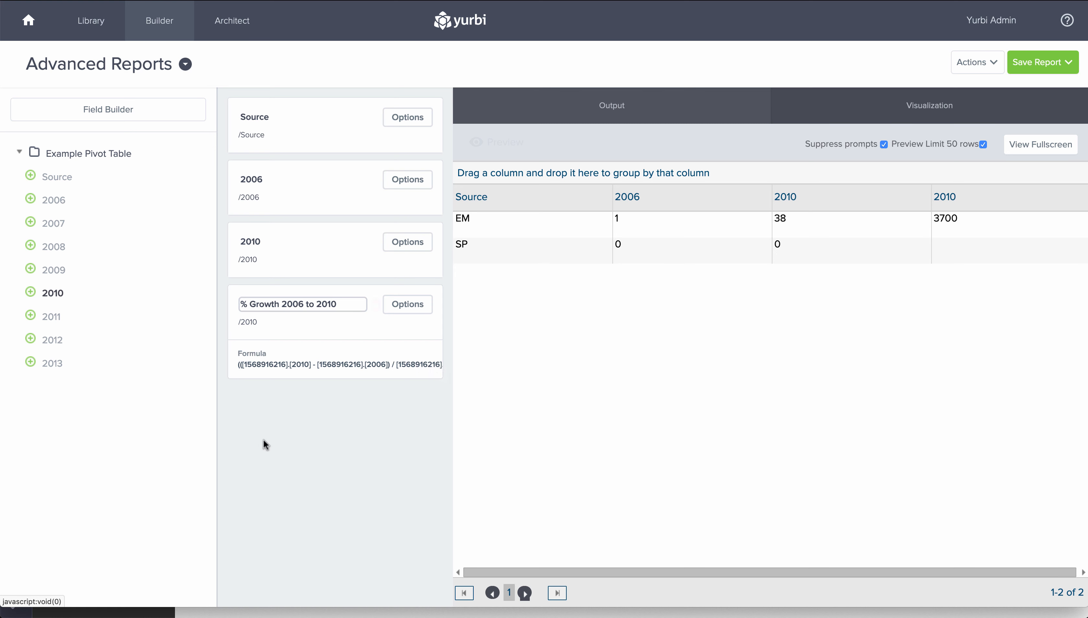